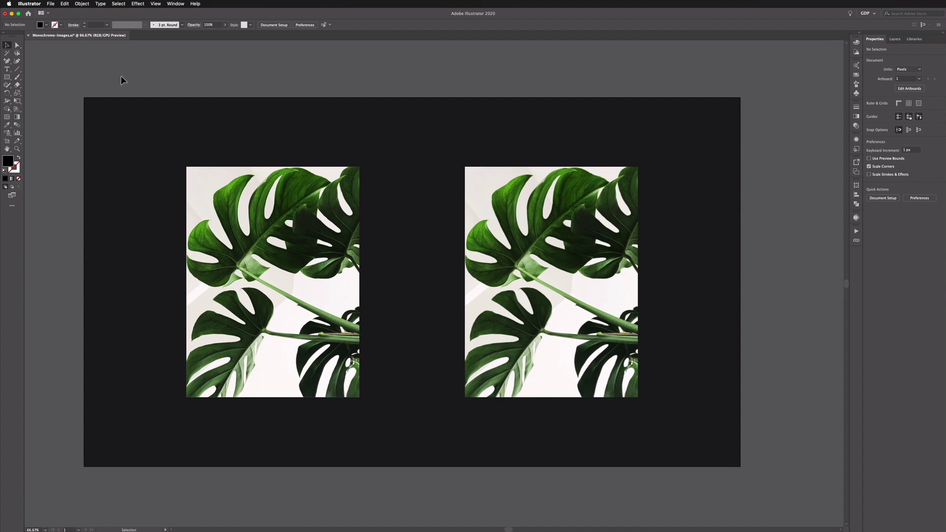
- Rasterize both monstera leaf photos with the Grayscale colour model at 300 ppi
key(shift+f)
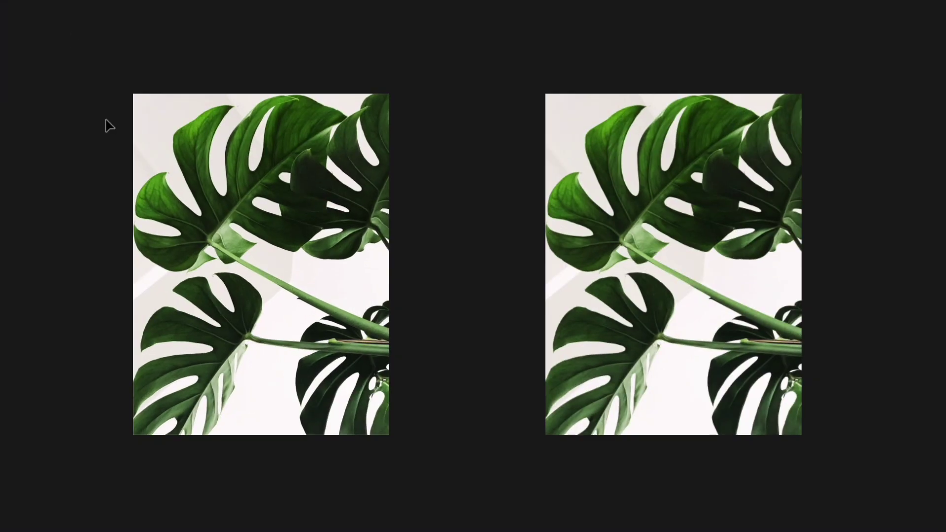
click(136, 125)
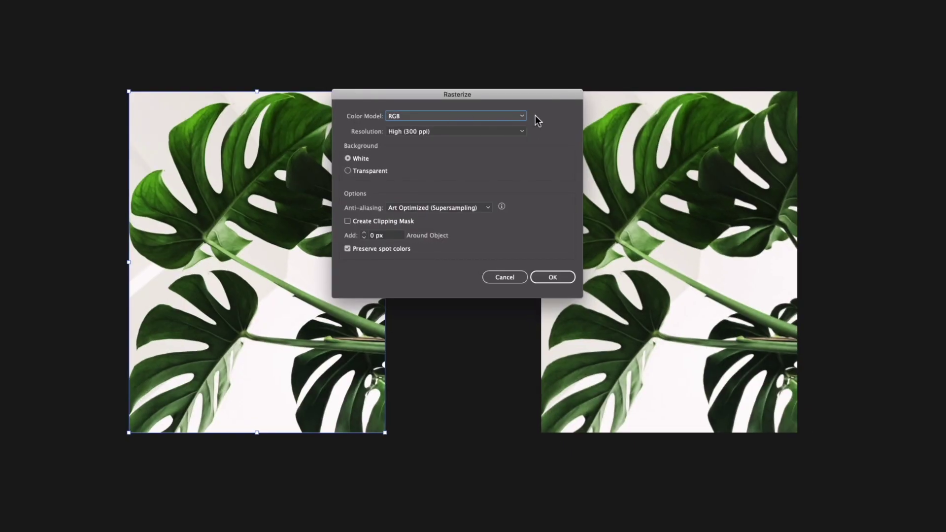
click(522, 116)
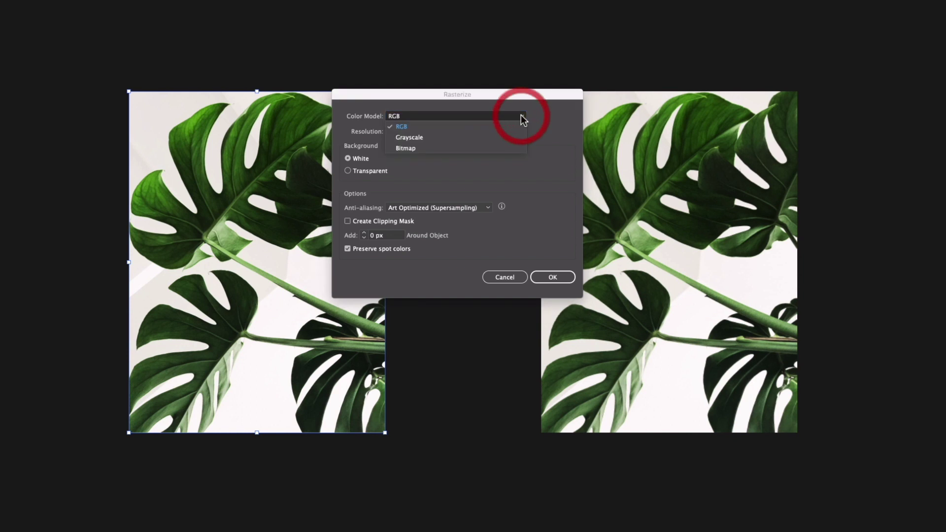
click(470, 138)
click(548, 277)
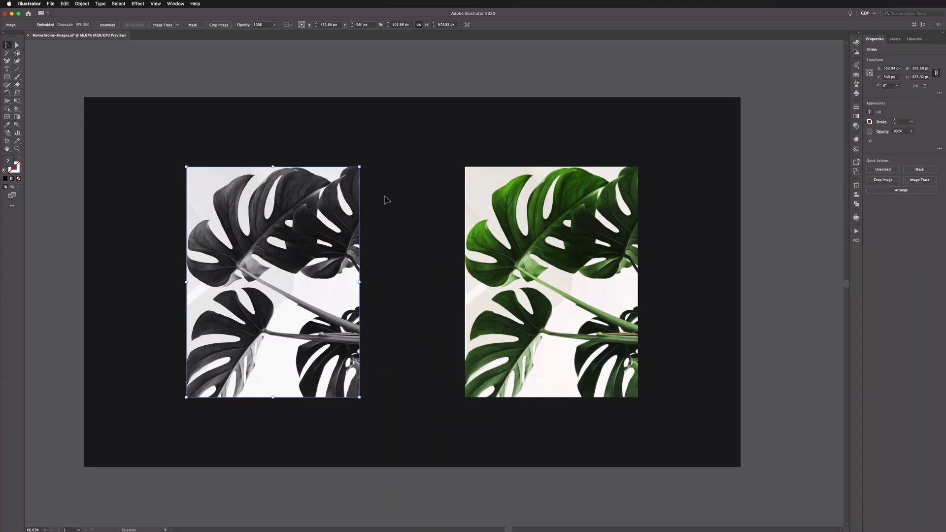
click(547, 135)
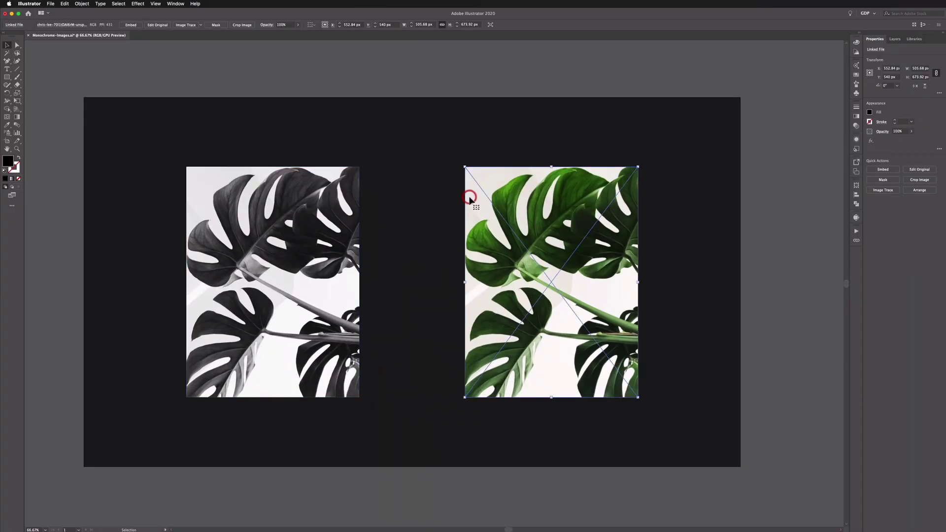
click(394, 172)
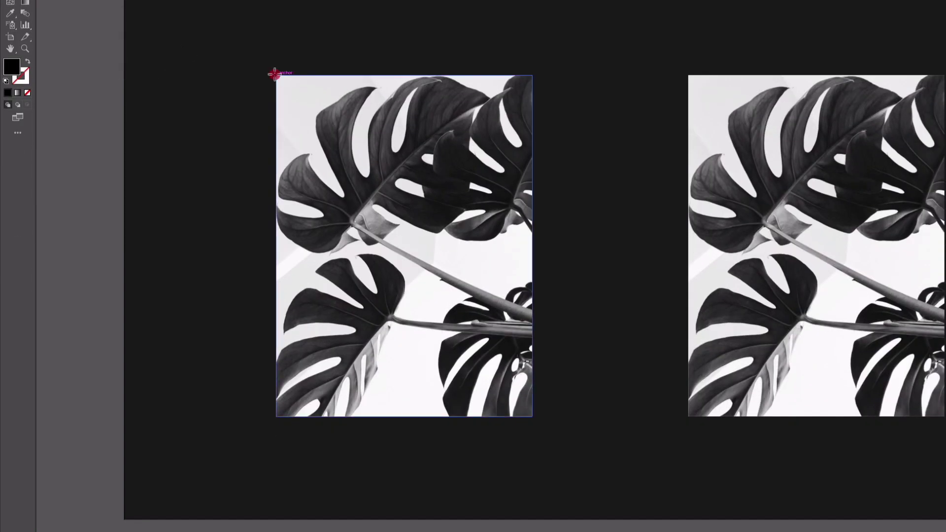
- Draw a rectangle covering the left photo and fill it with light cyan 73FFFF
drag(274, 74, 532, 420)
click(105, 17)
click(304, 121)
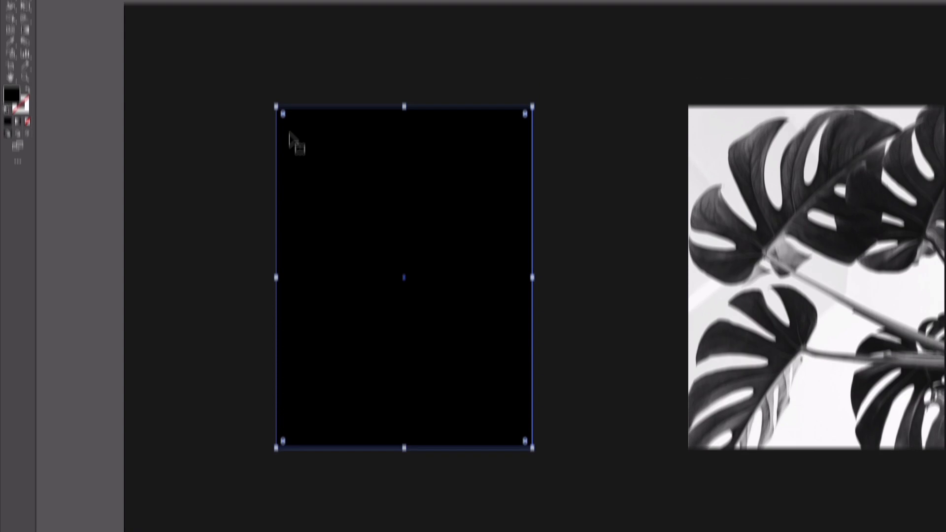
double_click(11, 112)
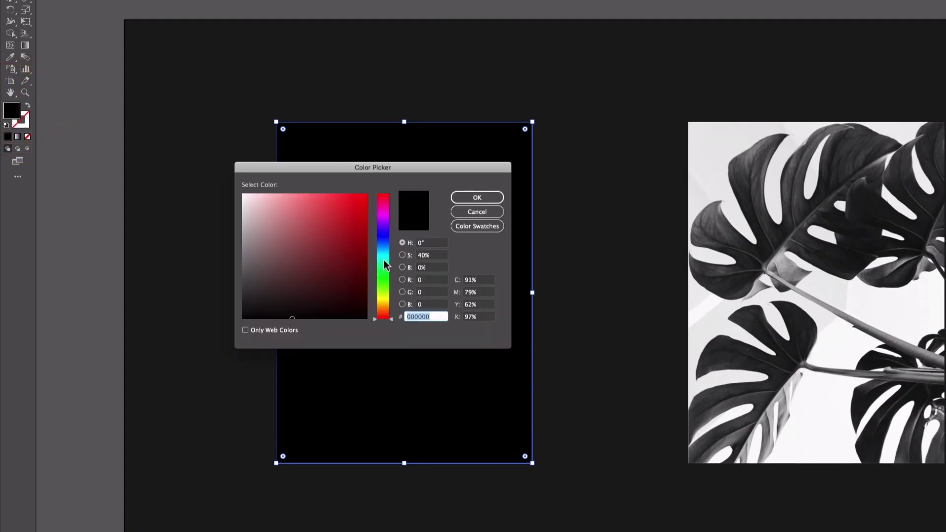
drag(383, 254, 382, 255)
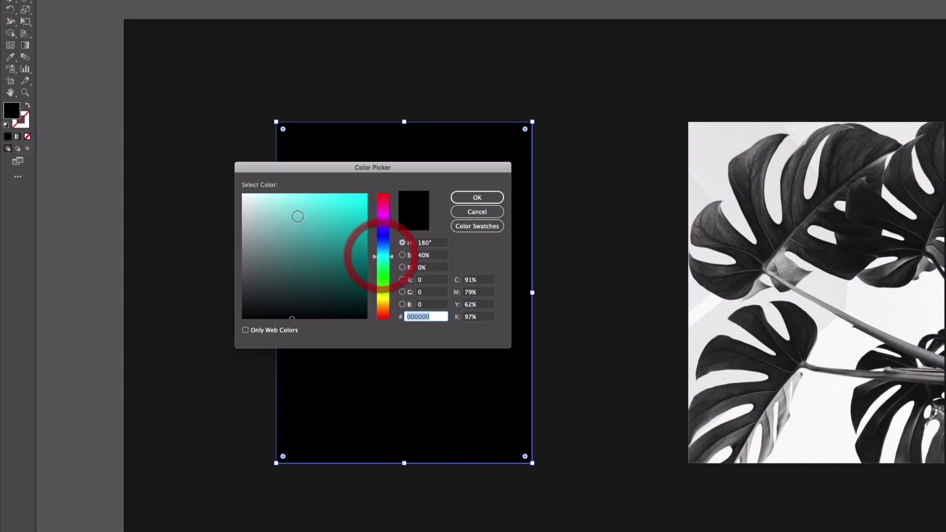
drag(312, 211, 311, 194)
click(463, 198)
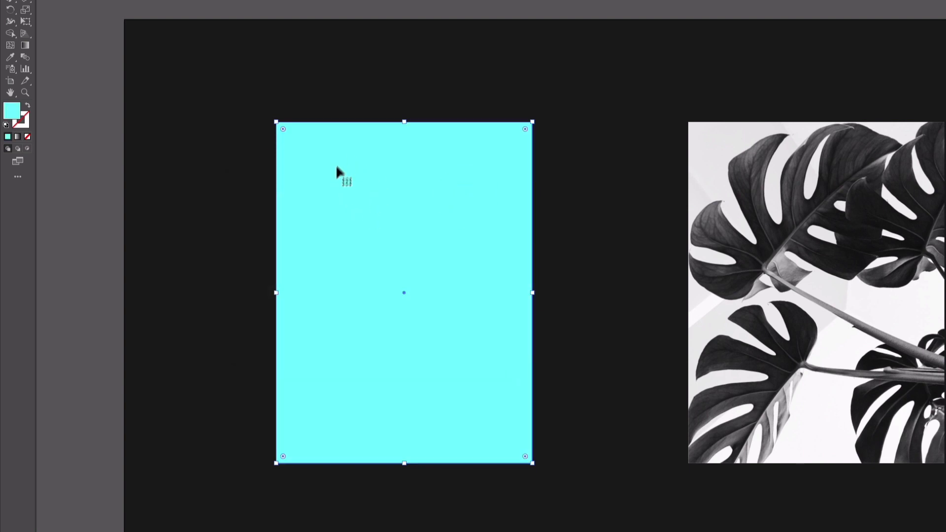
- Send the cyan rectangle to the back, behind the left leaf photo
right_click(344, 192)
mouse_move(369, 352)
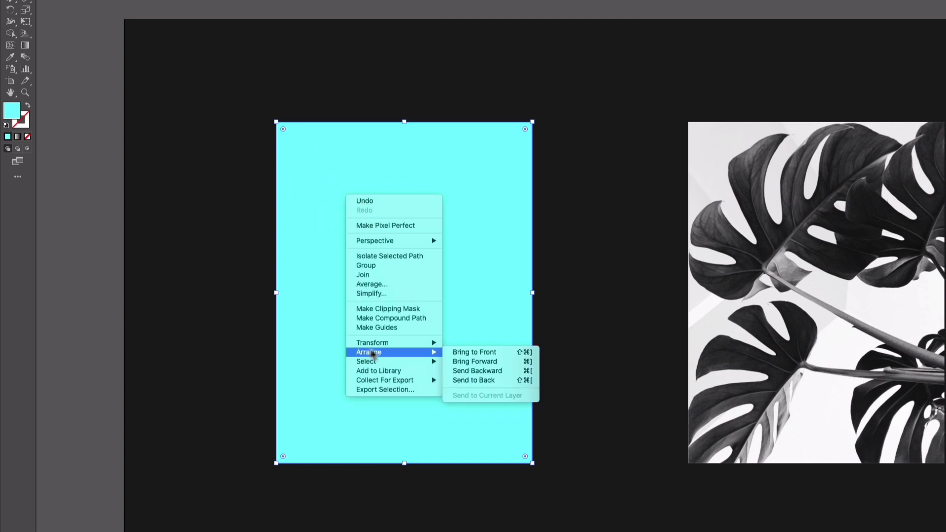
click(467, 379)
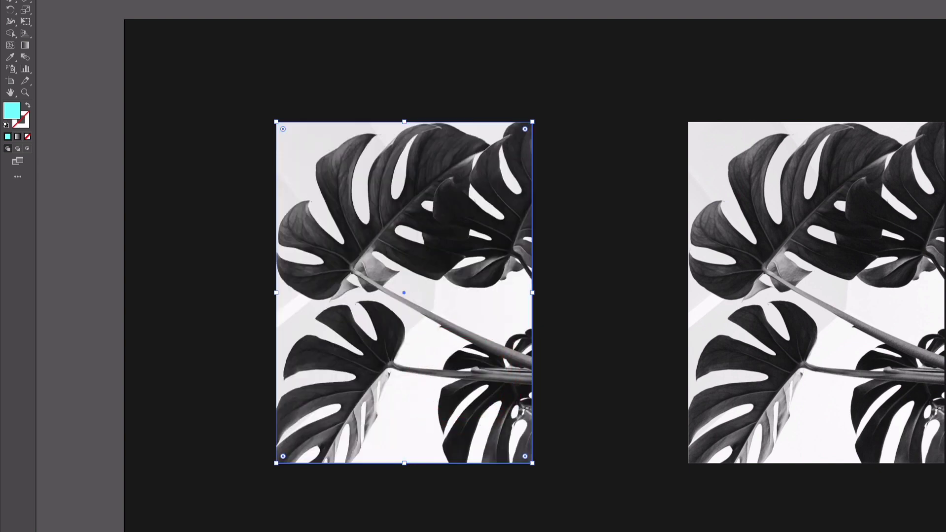
key(ctrl+shift+a)
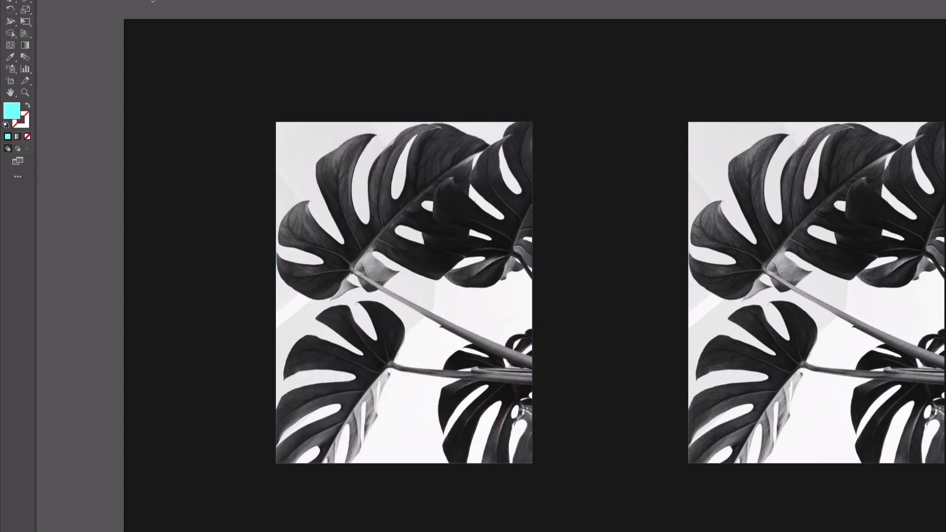
- Set the left grayscale photo's blending mode to Multiply in the Properties panel
click(291, 143)
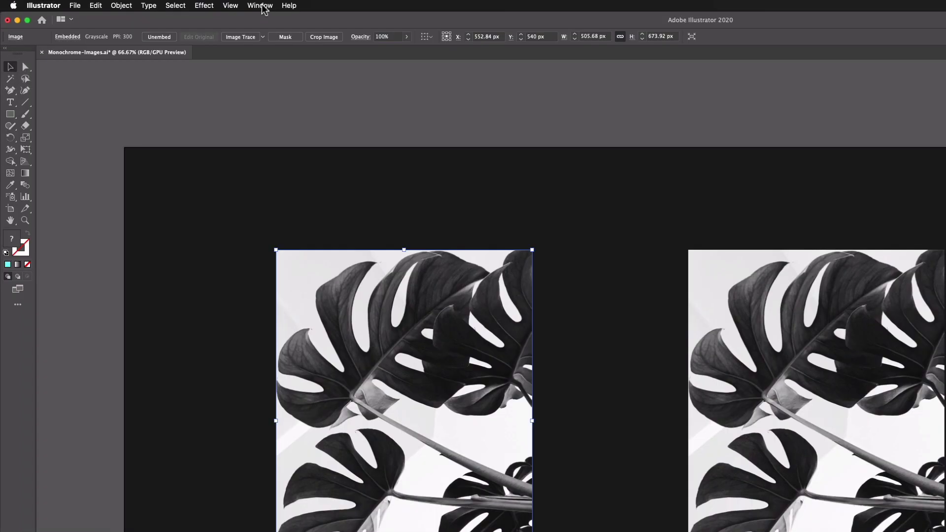
click(175, 4)
click(270, 359)
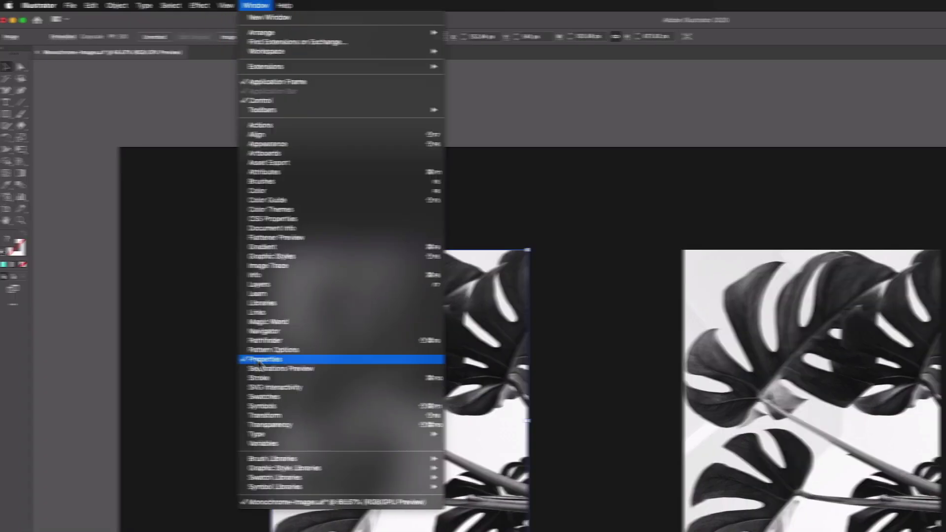
click(849, 195)
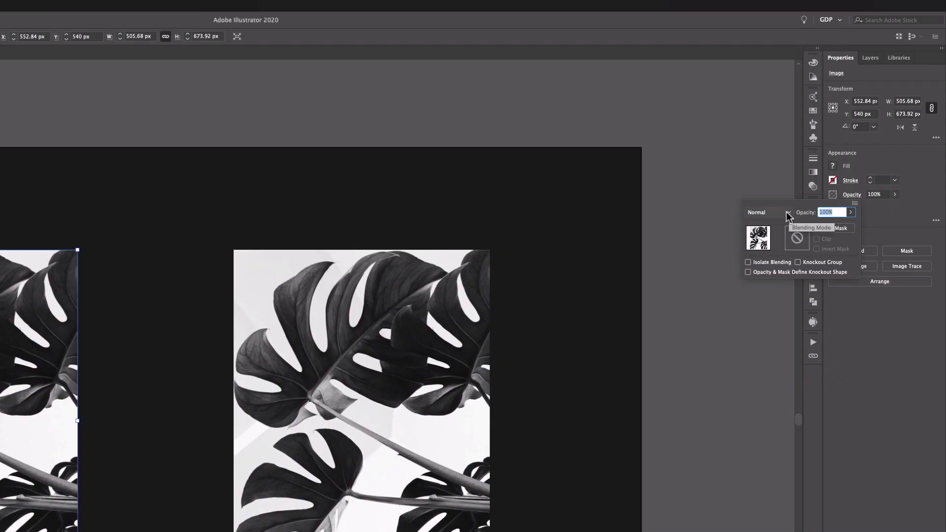
click(786, 212)
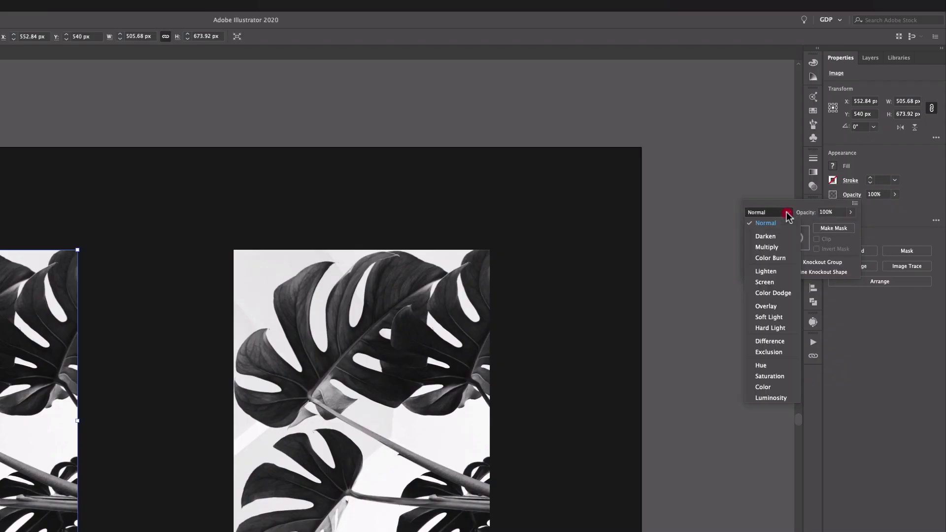
click(778, 248)
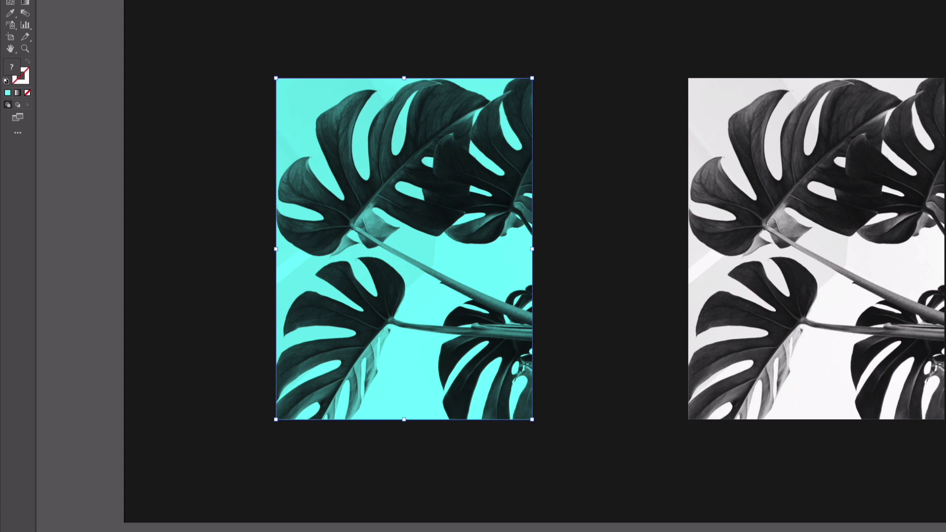
click(285, 123)
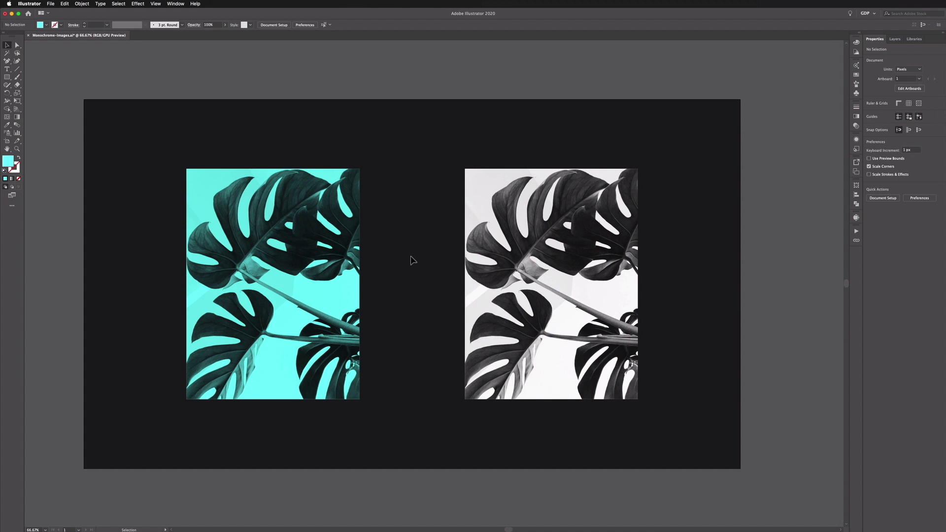
- Draw a rectangle over the right photo filled with dark blue #293F59
click(6, 77)
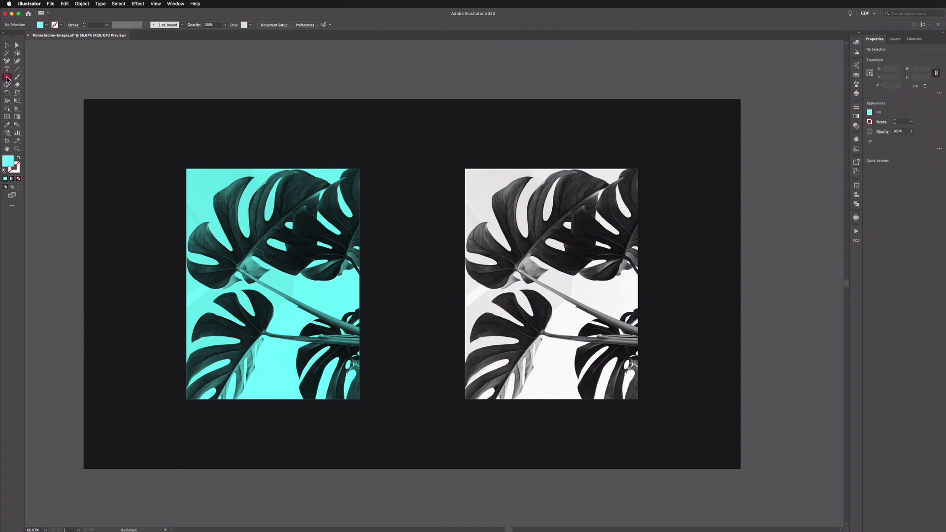
drag(464, 169, 638, 399)
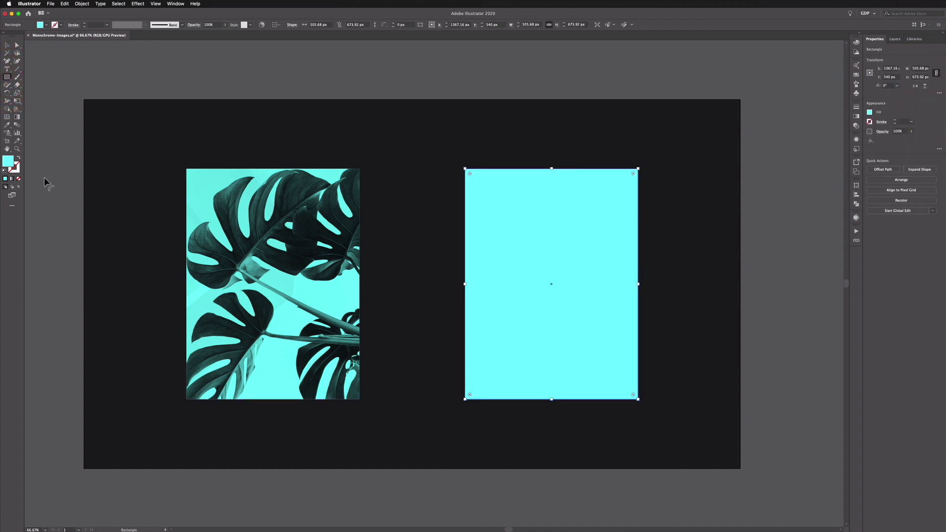
double_click(9, 161)
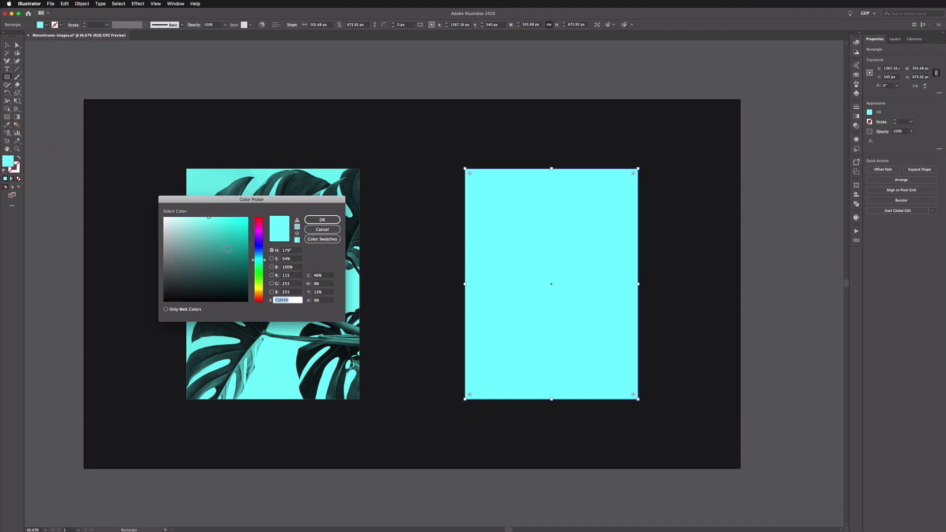
text(293F59)
key(Return)
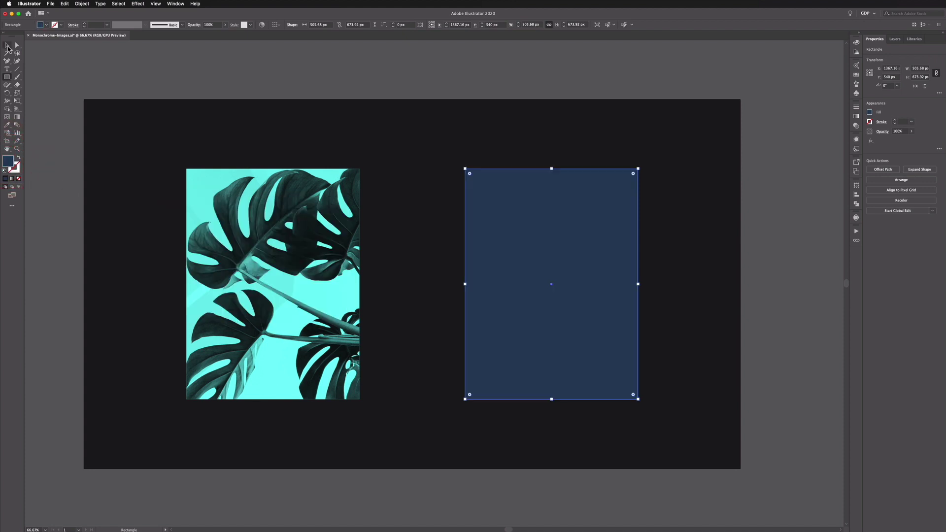
key(v)
right_click(510, 223)
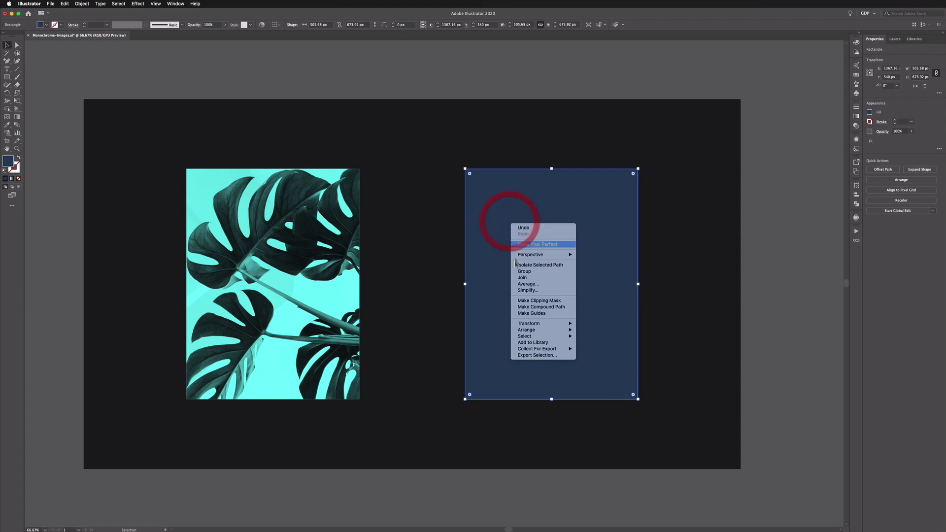
- Send the dark blue rectangle behind the right photo and set the photo's blending mode to Screen
mouse_move(532, 330)
click(596, 348)
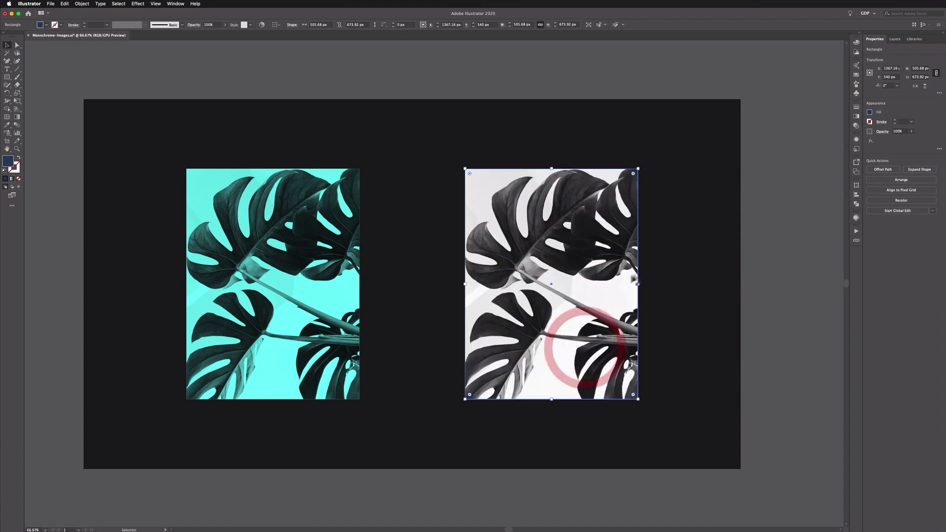
click(611, 236)
click(882, 131)
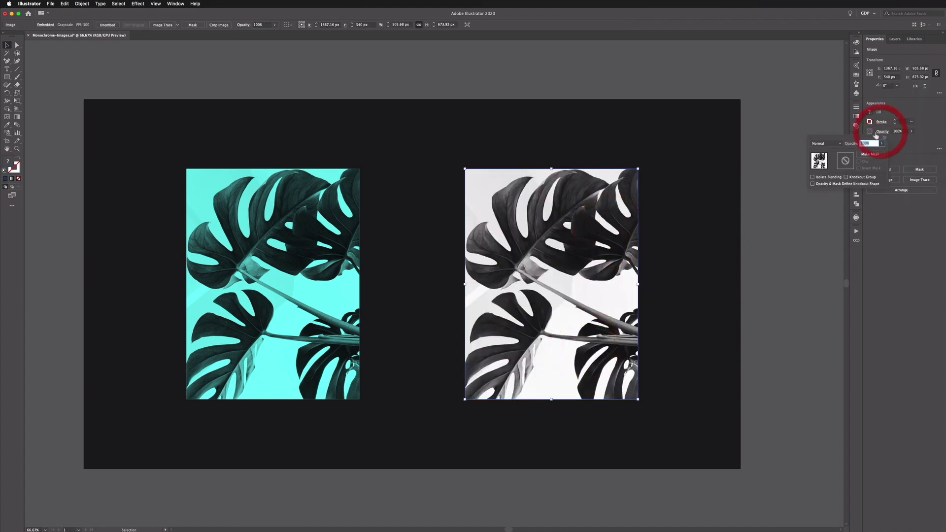
click(828, 144)
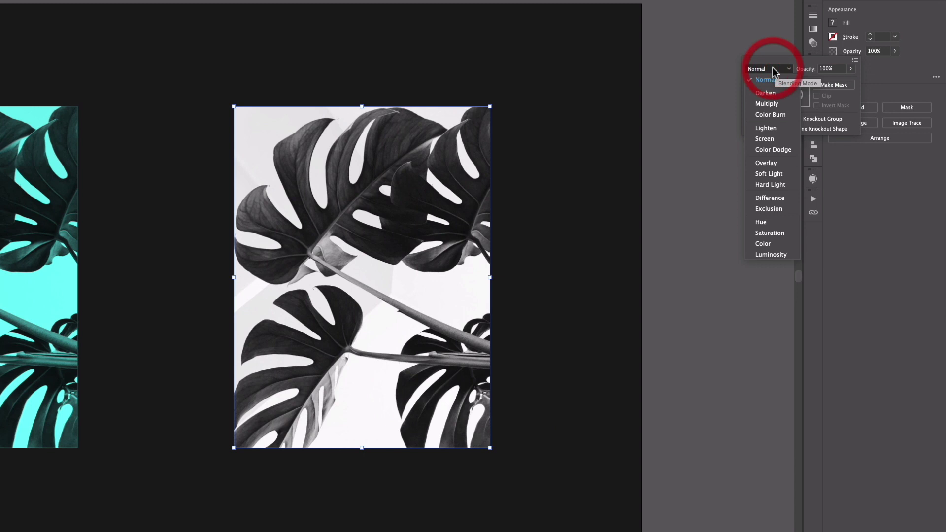
click(765, 139)
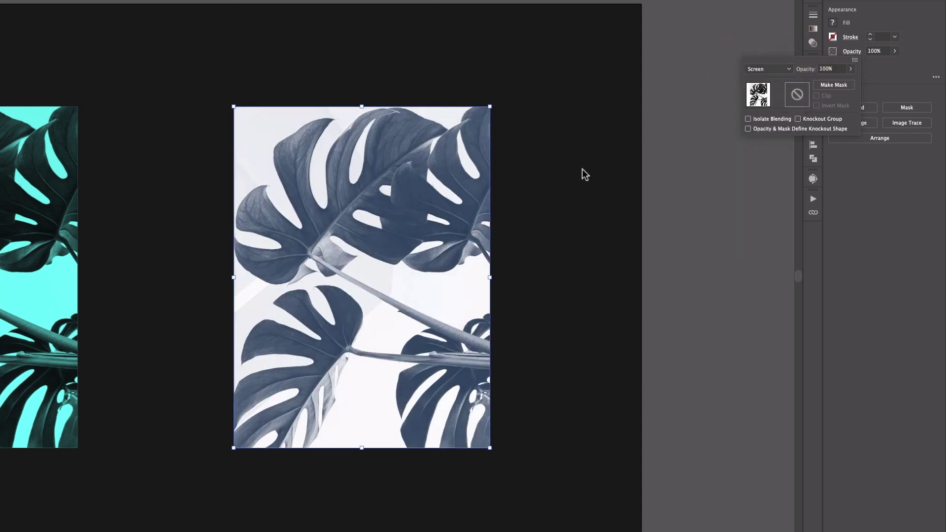
click(582, 170)
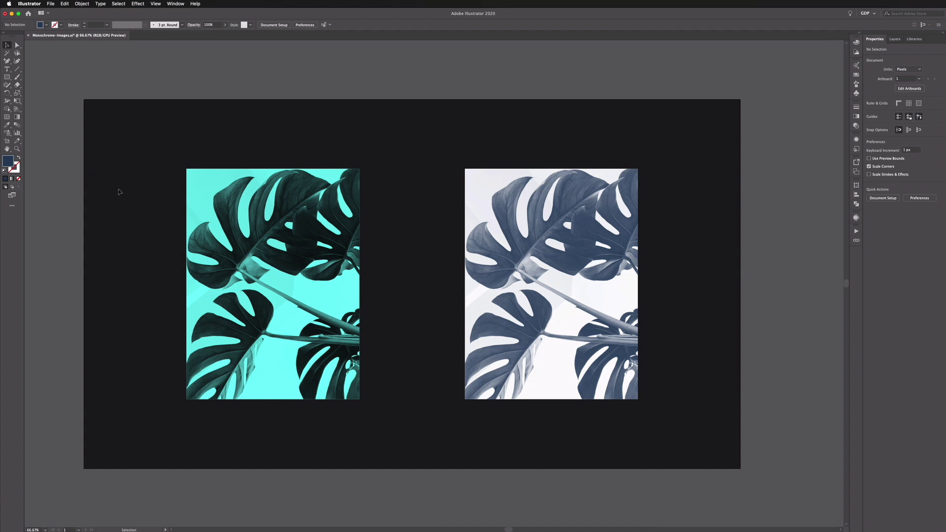
- Rasterize the left photo and its cyan rectangle together into one RGB image
drag(208, 201, 244, 210)
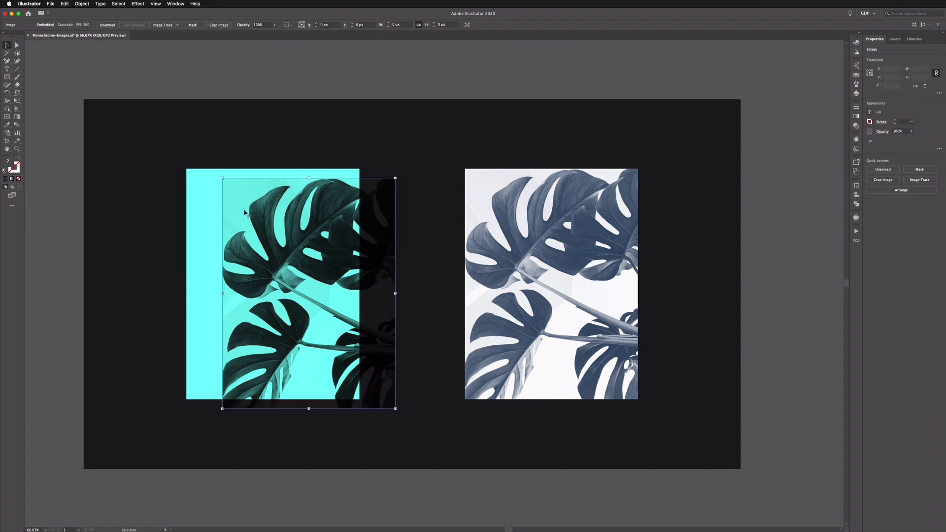
key(super+z)
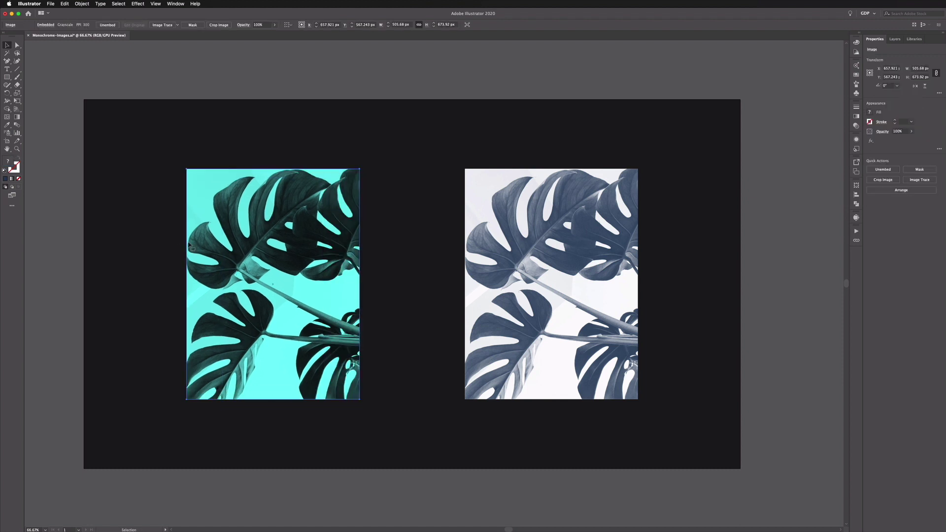
key(super+a)
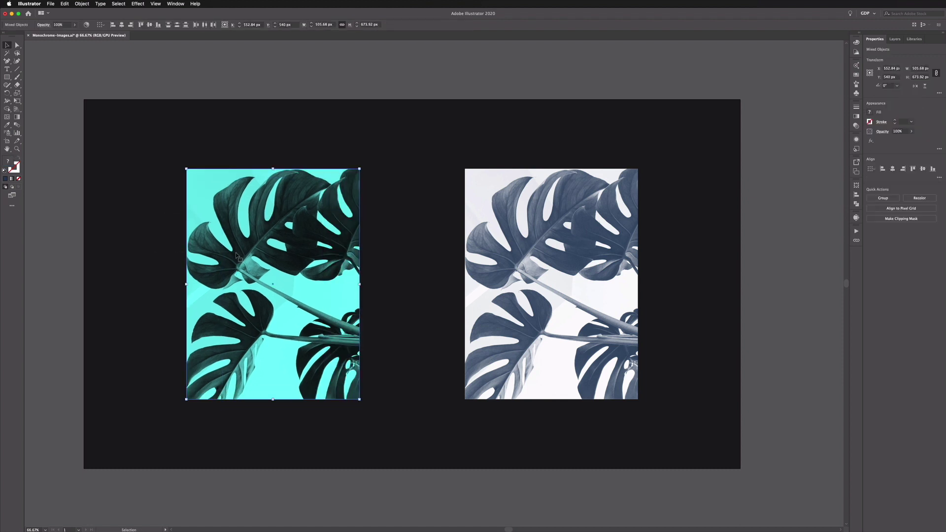
click(82, 3)
click(94, 96)
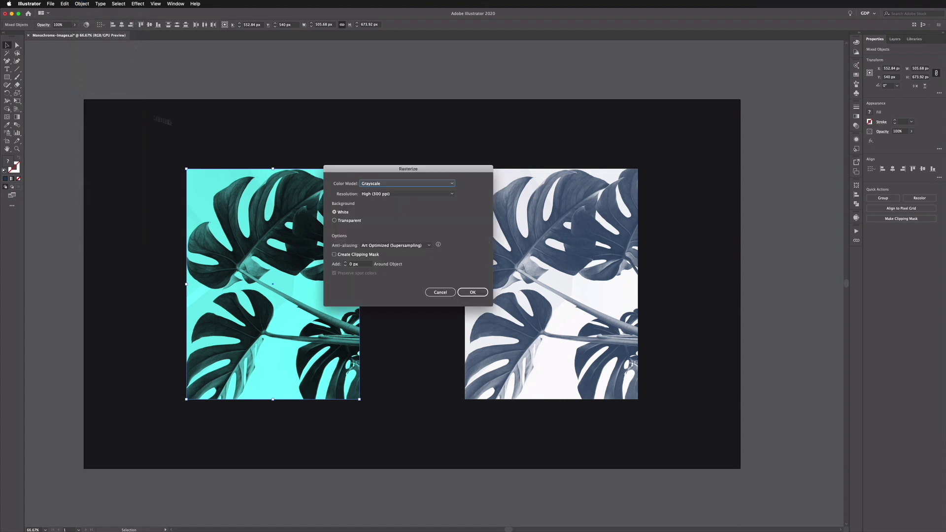
click(405, 184)
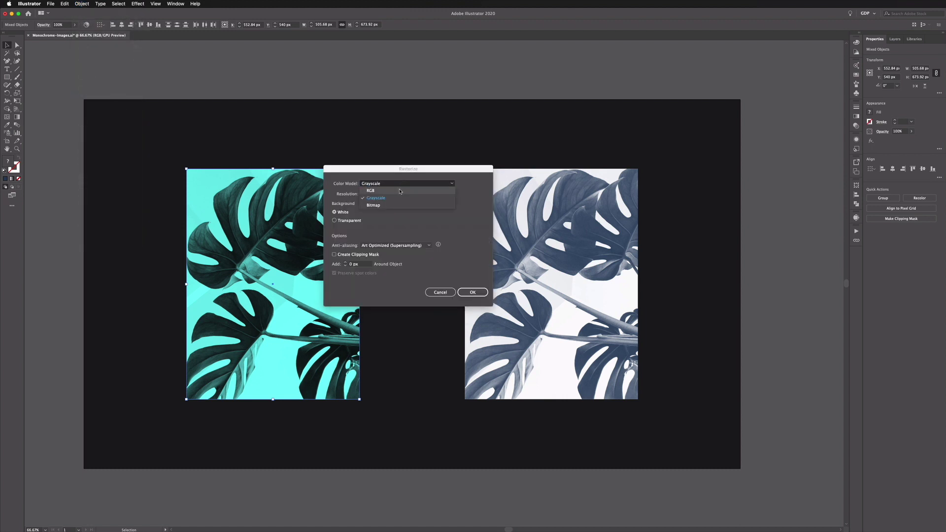
click(399, 190)
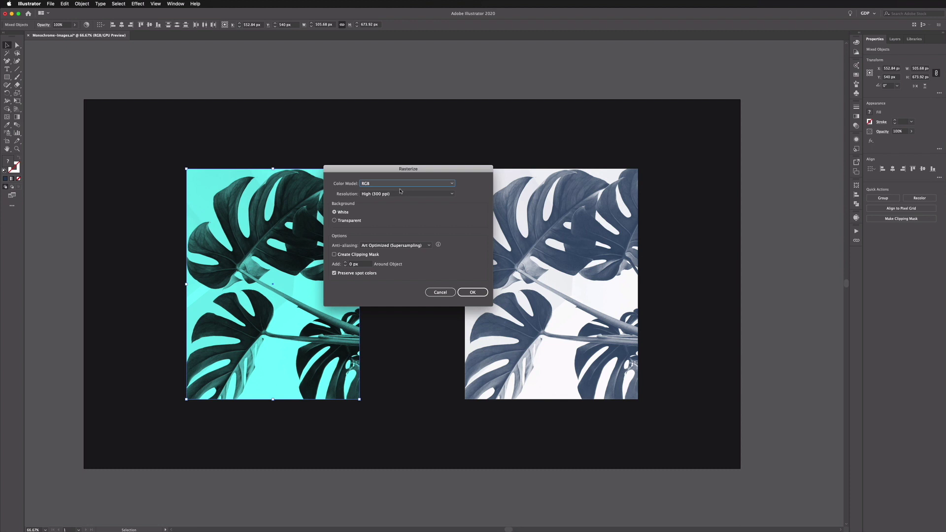
click(472, 292)
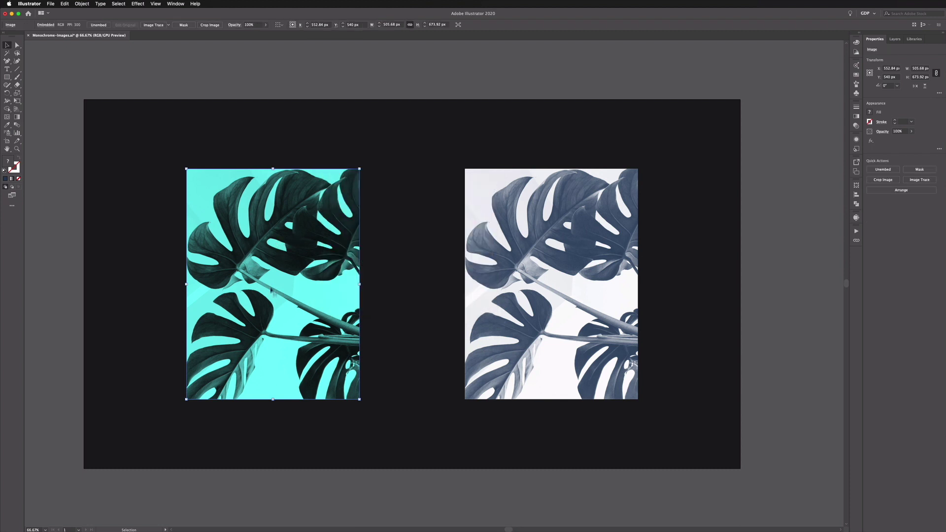
drag(273, 291, 275, 291)
drag(339, 236, 271, 304)
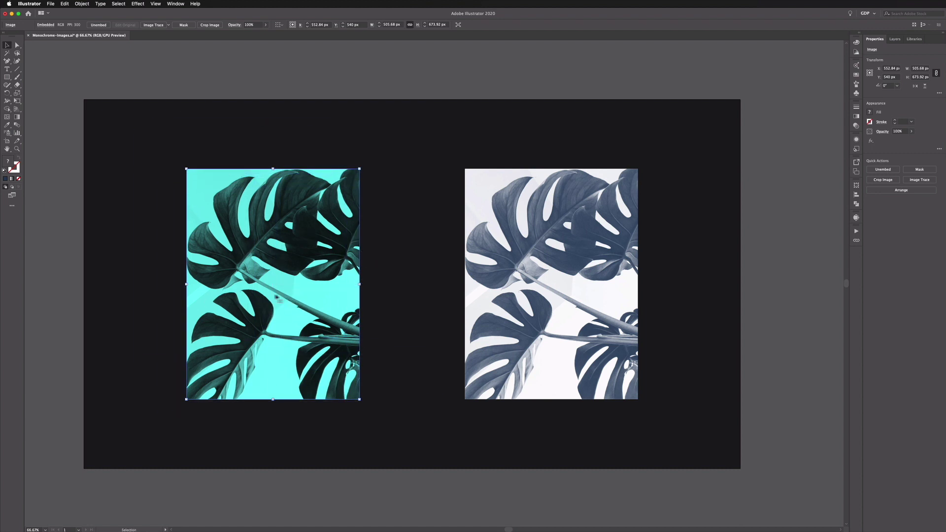